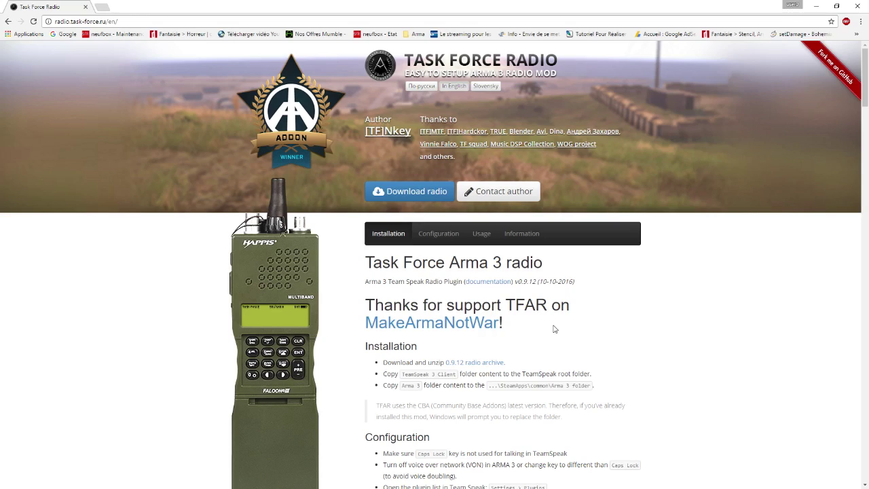
Step: Open the downloaded 0.9.12.zip archive from the browser's download list and dismiss the WinRAR trial notice
{"action": "key", "text": "ctrl+j"}
{"action": "left_click", "coordinate": [568, 98]}
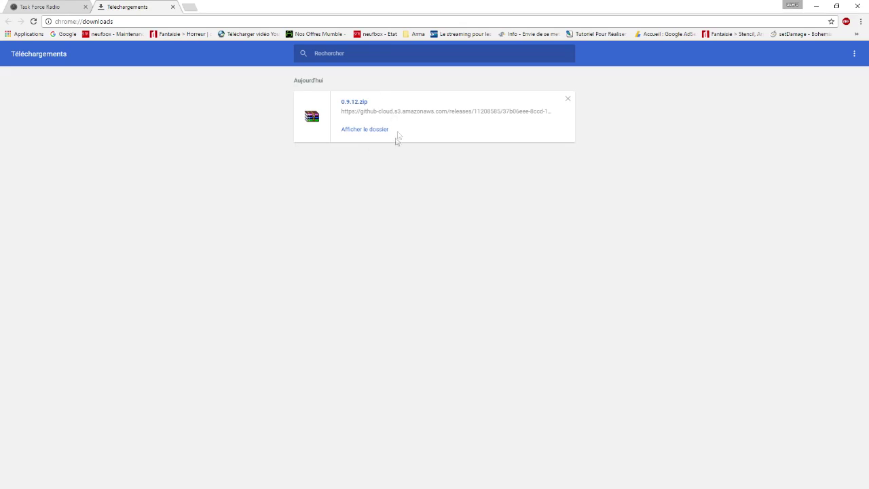
{"action": "left_click", "coordinate": [348, 103]}
{"action": "left_click", "coordinate": [463, 252]}
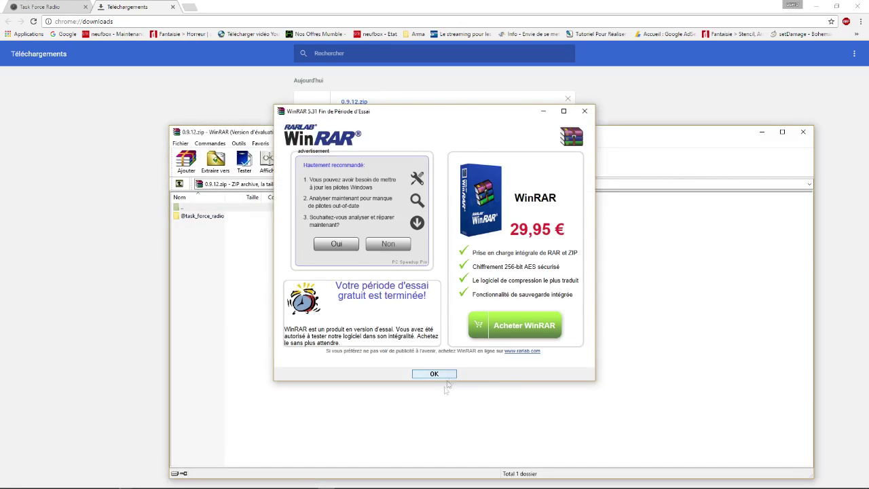
{"action": "left_click", "coordinate": [441, 373]}
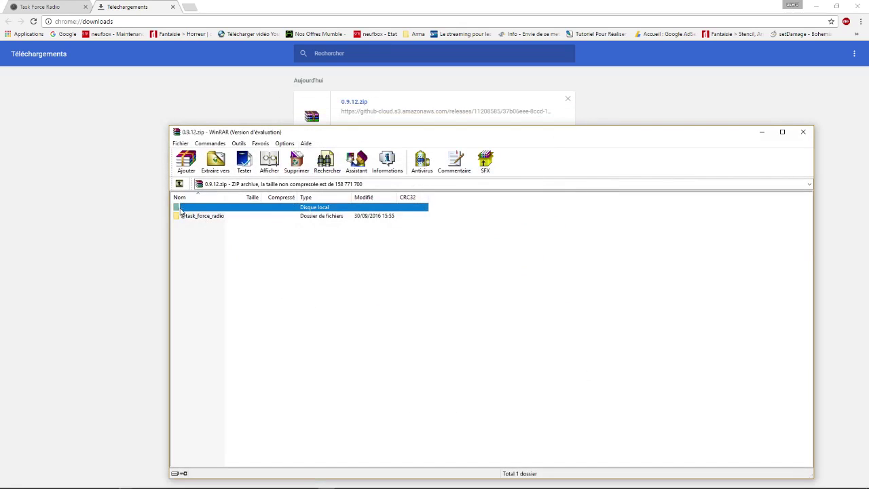
Step: Try choosing F:\steam\steamapps\common\Arma 3 as the archive's extraction destination, and cancel the extraction
{"action": "left_click", "coordinate": [214, 161]}
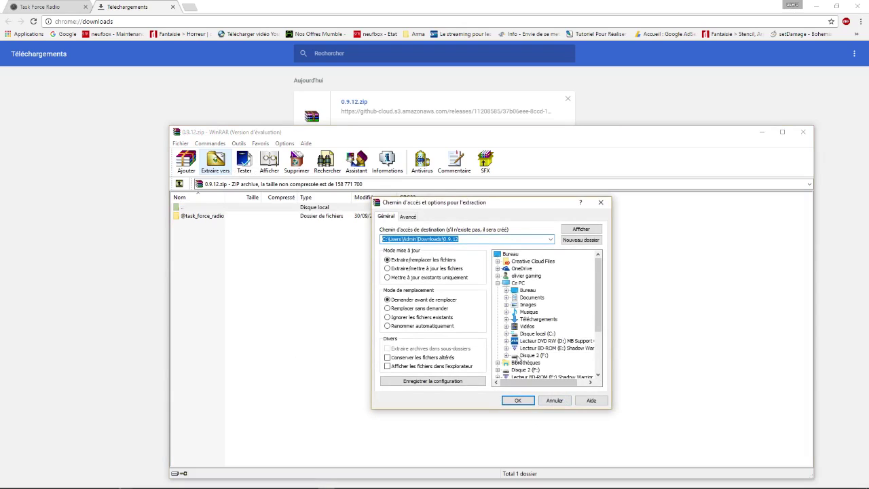
{"action": "scroll", "coordinate": [518, 359], "scroll_direction": "down", "scroll_amount": 3}
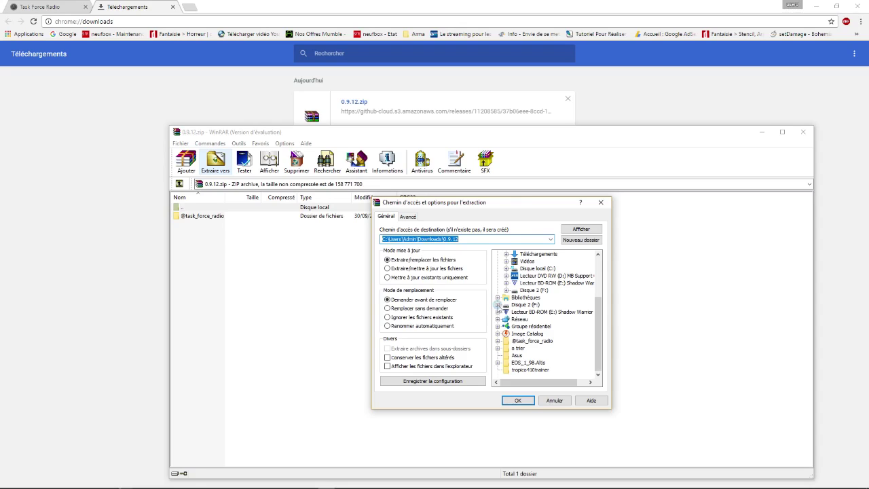
{"action": "left_click", "coordinate": [497, 306]}
{"action": "scroll", "coordinate": [537, 329], "scroll_direction": "down", "scroll_amount": 2}
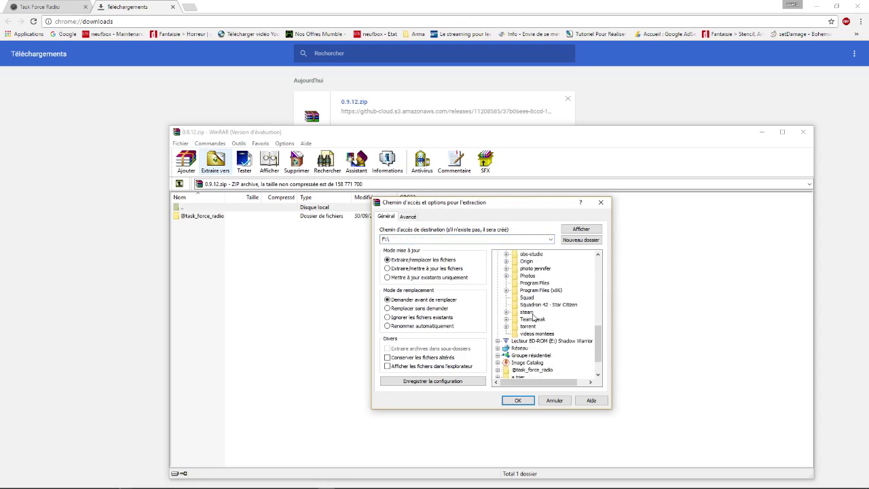
{"action": "left_click", "coordinate": [505, 311]}
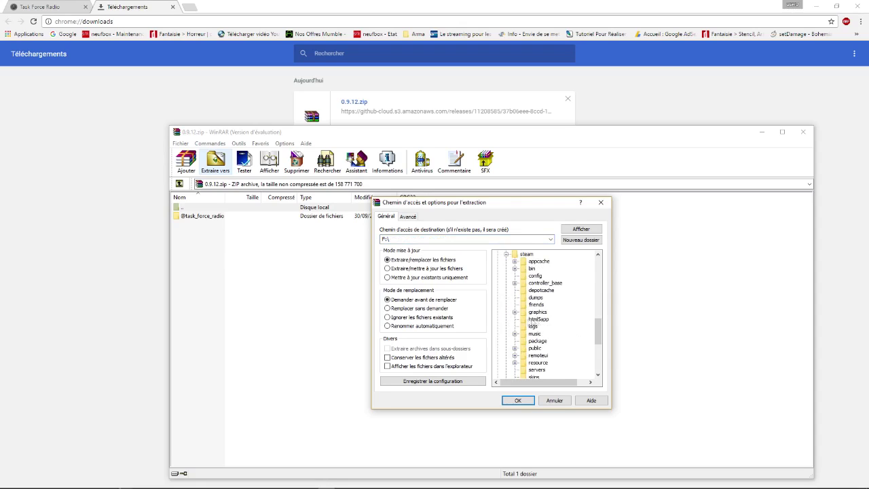
{"action": "left_click", "coordinate": [522, 254]}
{"action": "scroll", "coordinate": [551, 352], "scroll_direction": "down", "scroll_amount": 2}
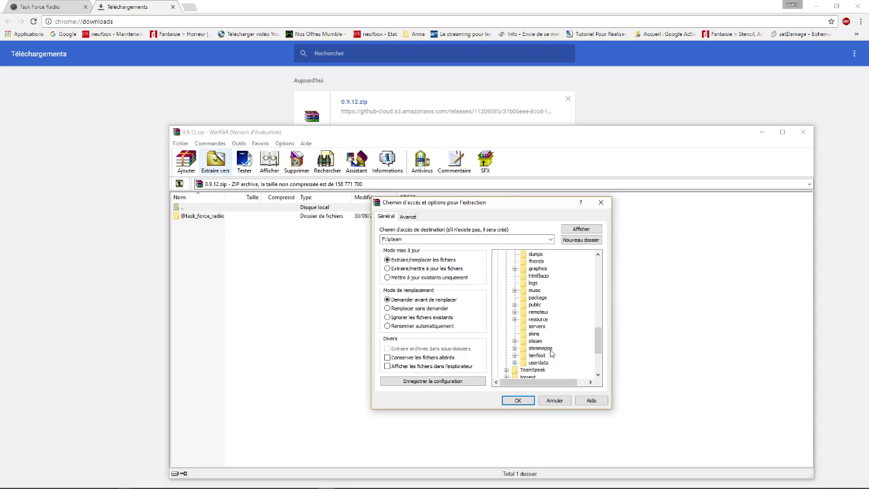
{"action": "left_click", "coordinate": [542, 348]}
{"action": "left_click", "coordinate": [515, 348]}
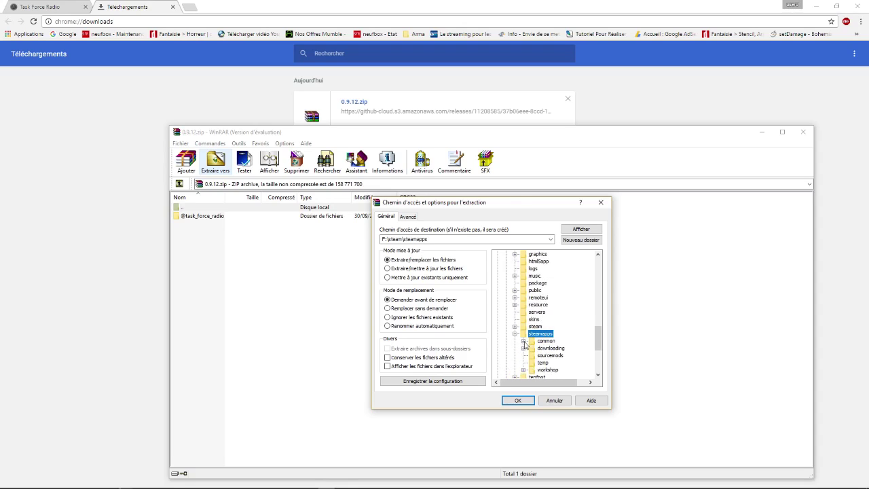
{"action": "left_click", "coordinate": [523, 340]}
{"action": "left_click", "coordinate": [551, 304]}
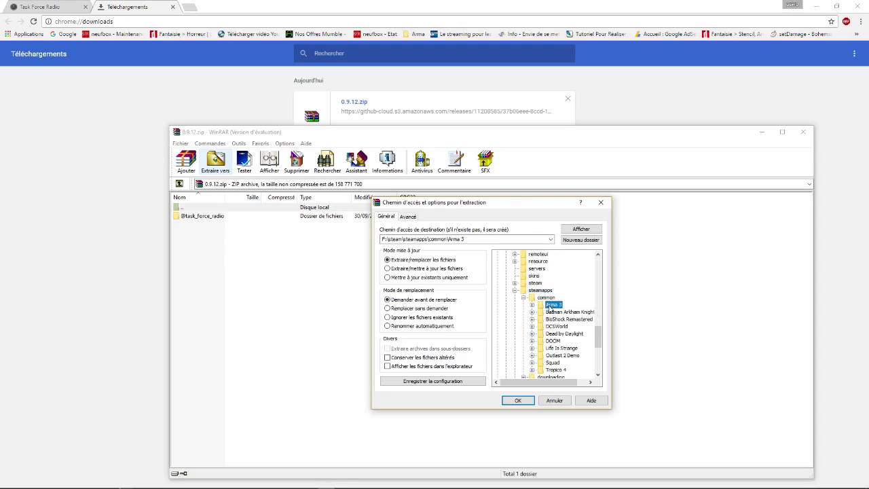
{"action": "left_click", "coordinate": [532, 304]}
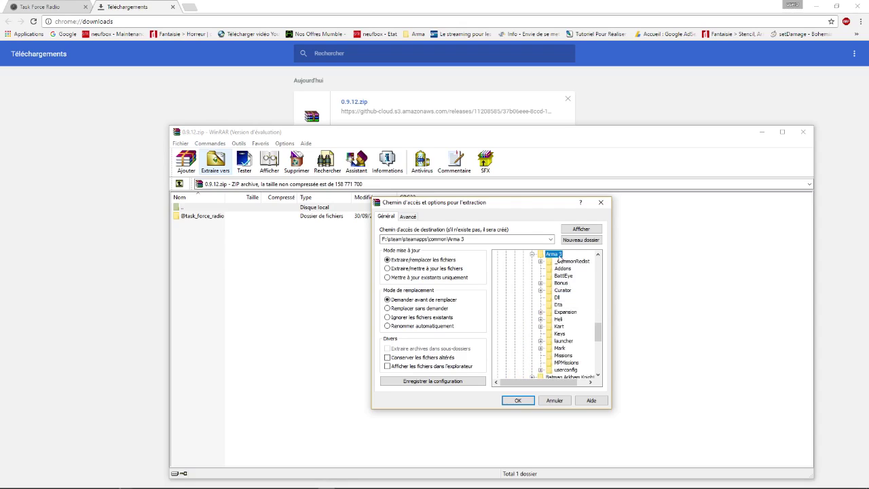
{"action": "left_click", "coordinate": [555, 254]}
{"action": "key", "text": "Escape"}
{"action": "left_click", "coordinate": [557, 401]}
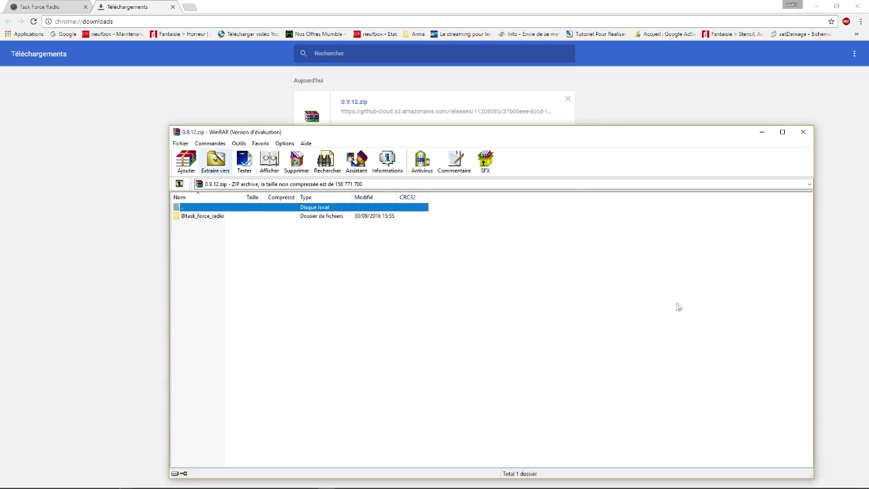
Step: Put away the archive and browser windows, and open the Mod ArmA folder on Disque 2 (F:) in File Explorer
{"action": "left_click", "coordinate": [802, 133]}
{"action": "left_click", "coordinate": [821, 9]}
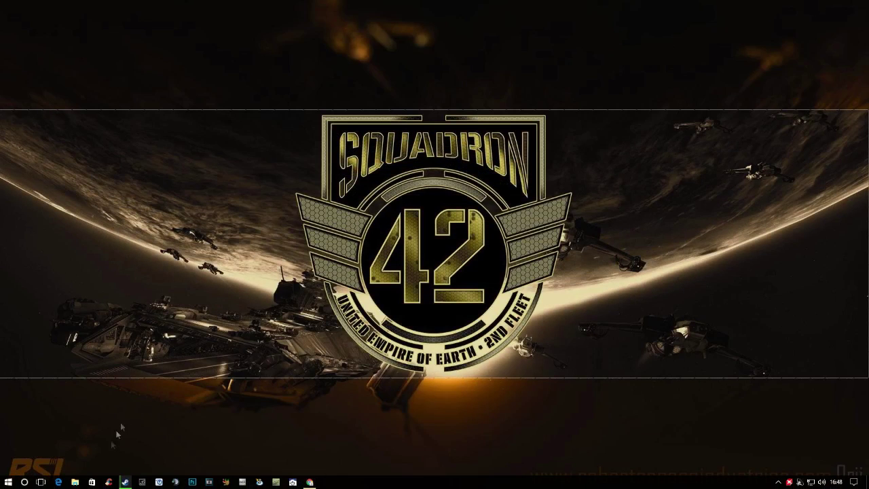
{"action": "left_click", "coordinate": [74, 481]}
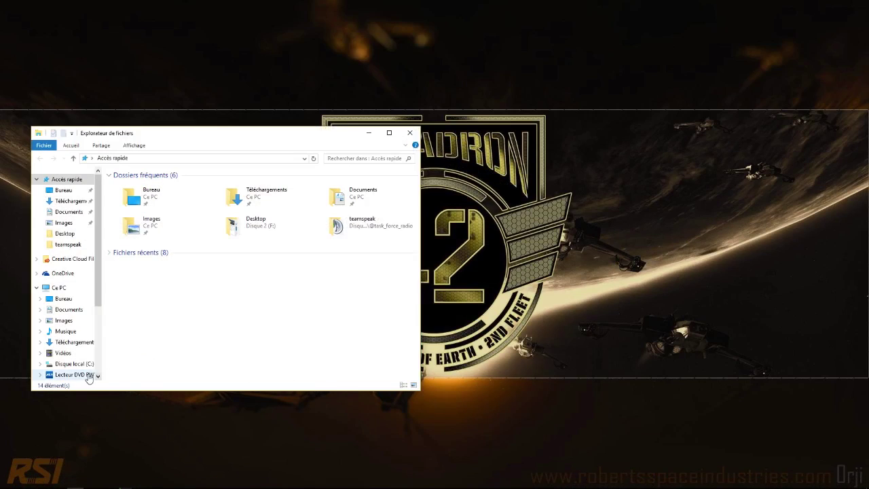
{"action": "scroll", "coordinate": [91, 372], "scroll_direction": "down", "scroll_amount": 2}
{"action": "left_click", "coordinate": [87, 326]}
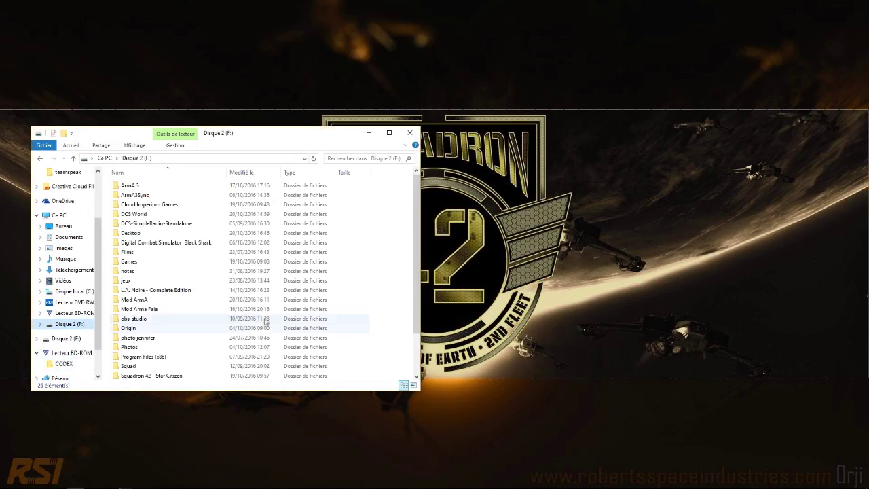
{"action": "scroll", "coordinate": [176, 327], "scroll_direction": "down", "scroll_amount": 1}
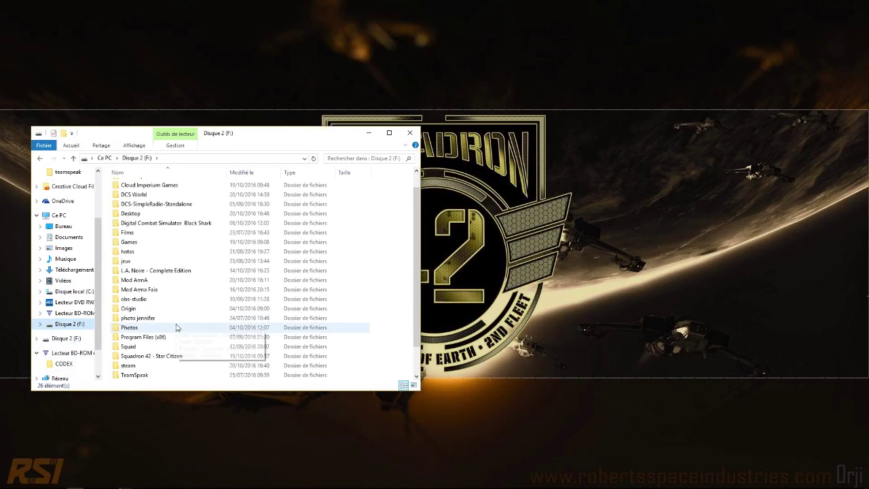
{"action": "double_click", "coordinate": [142, 285]}
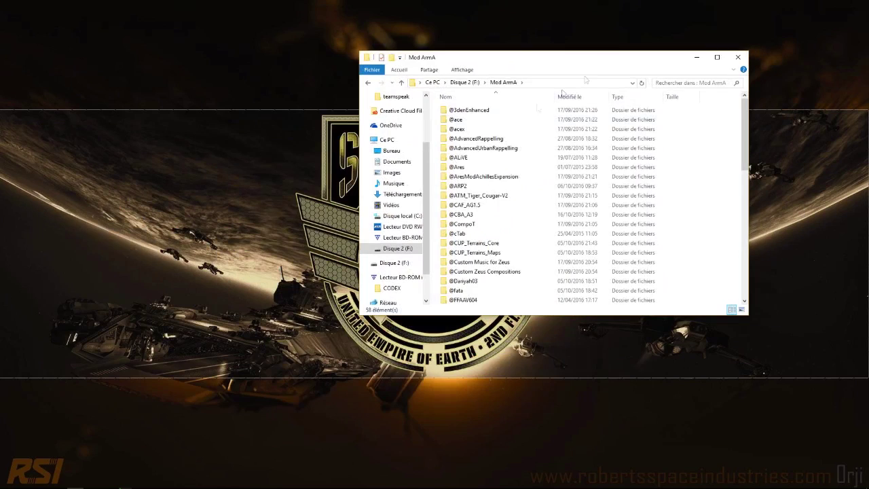
{"action": "scroll", "coordinate": [517, 223], "scroll_direction": "down", "scroll_amount": 12}
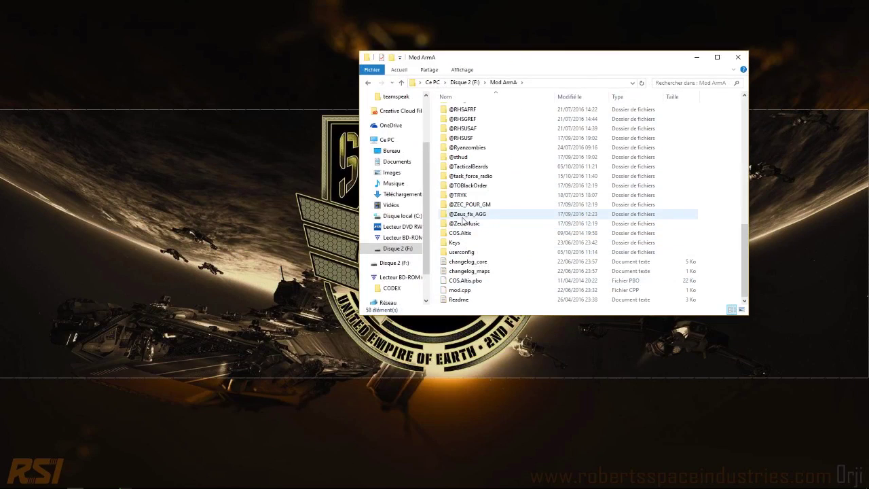
{"action": "left_click", "coordinate": [472, 178]}
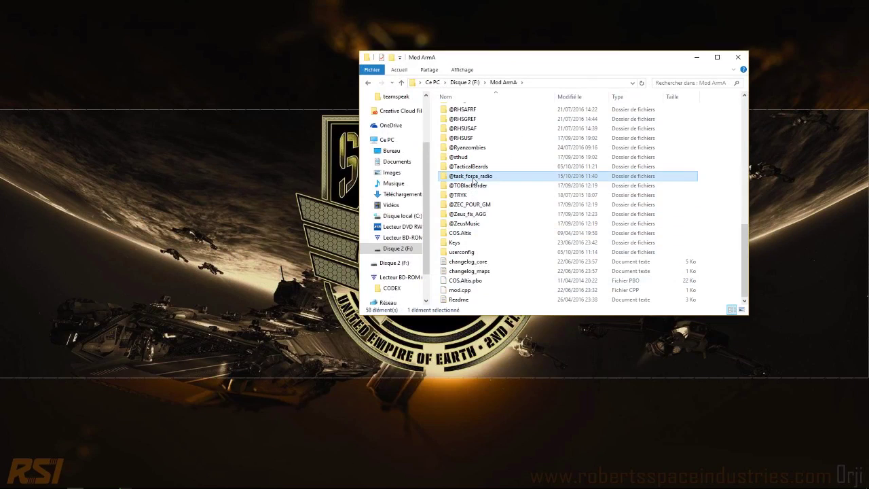
{"action": "double_click", "coordinate": [473, 178]}
{"action": "left_click_drag", "start_coordinate": [508, 63], "coordinate": [596, 95]}
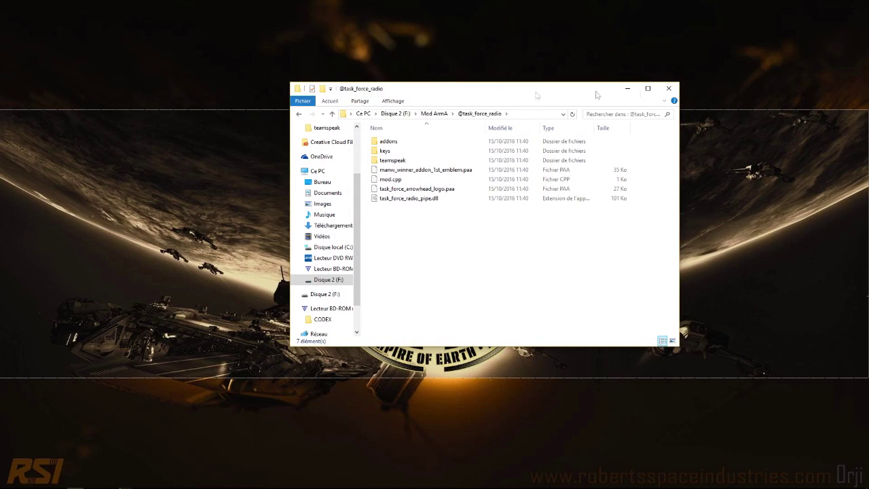
{"action": "left_click", "coordinate": [647, 89]}
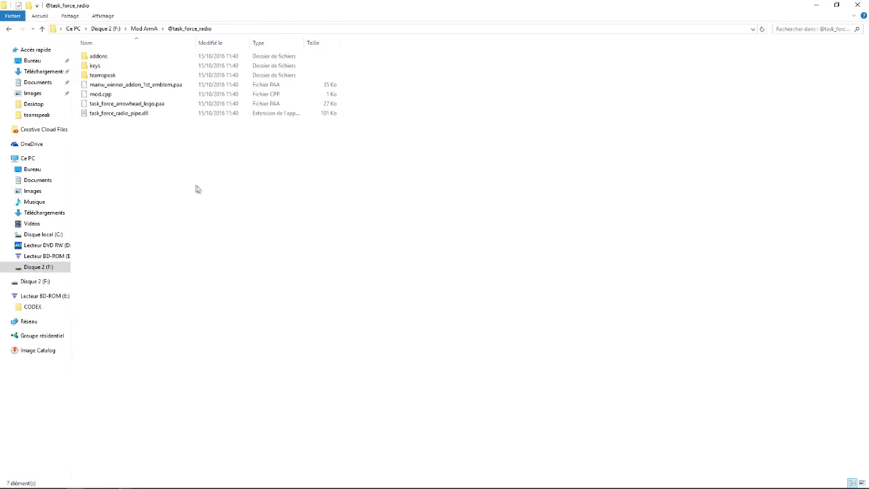
{"action": "left_click", "coordinate": [69, 172]}
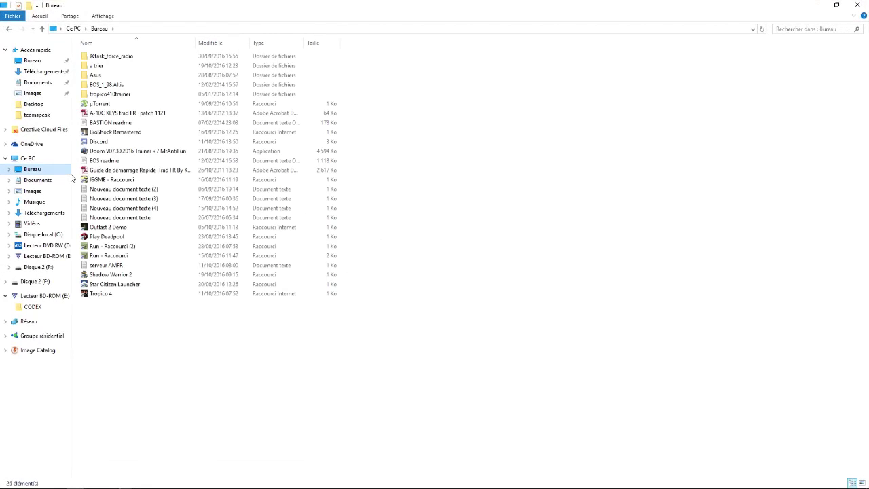
{"action": "left_click", "coordinate": [6, 30]}
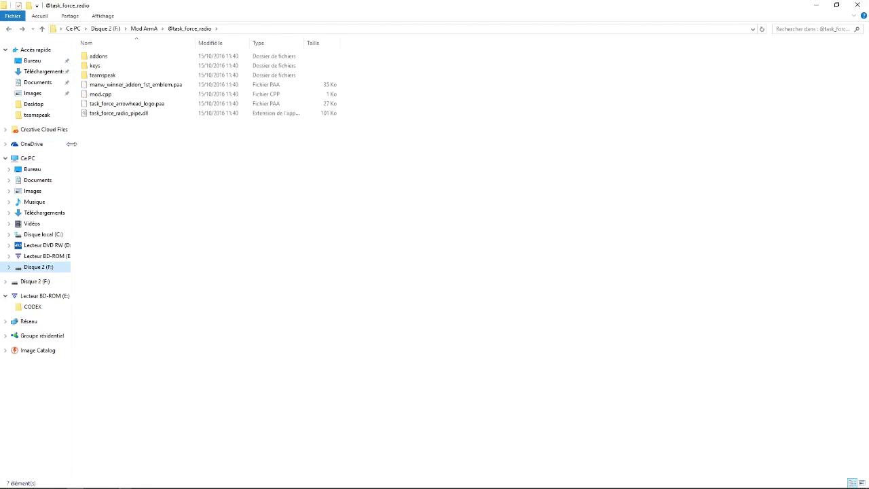
{"action": "left_click_drag", "start_coordinate": [71, 144], "coordinate": [27, 144]}
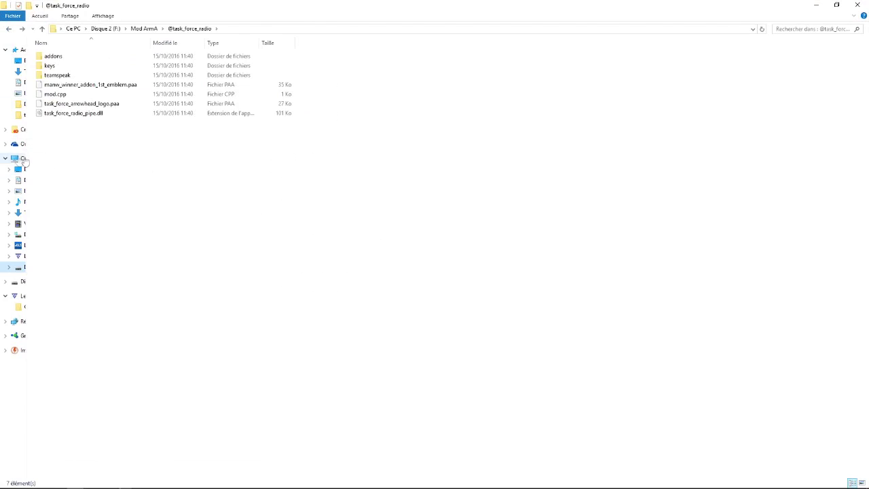
{"action": "left_click", "coordinate": [50, 66]}
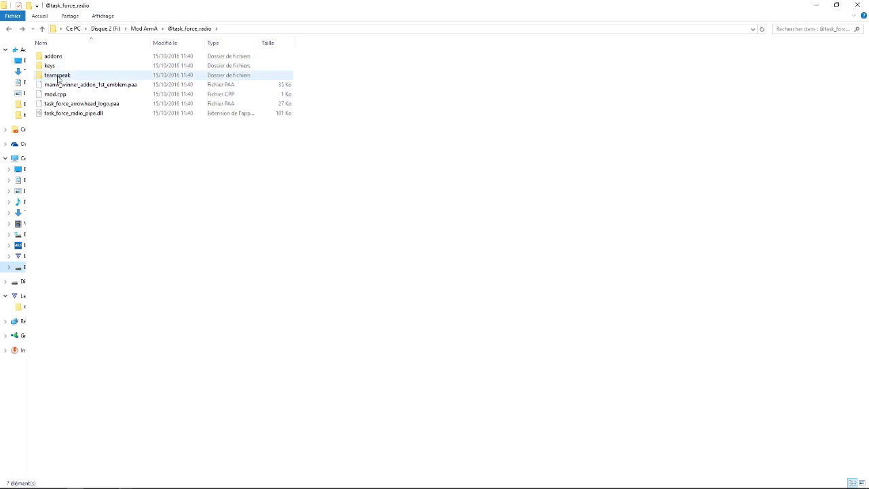
{"action": "mouse_move", "coordinate": [58, 80]}
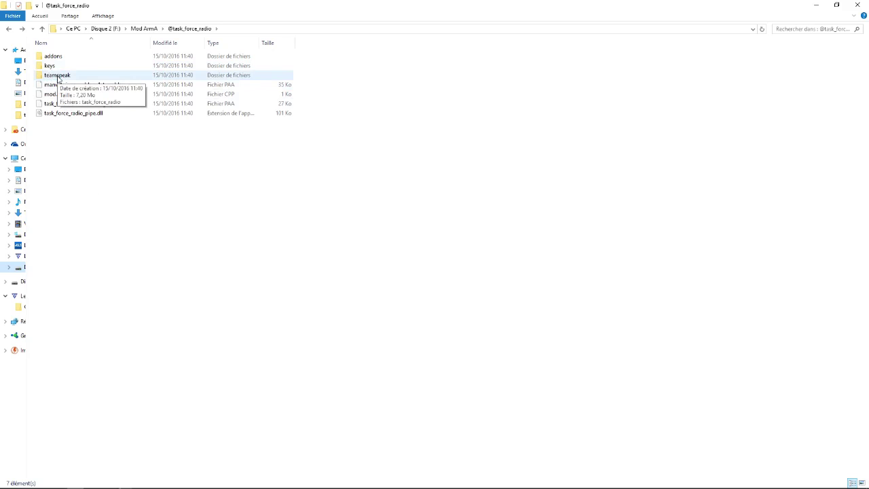
{"action": "double_click", "coordinate": [58, 76]}
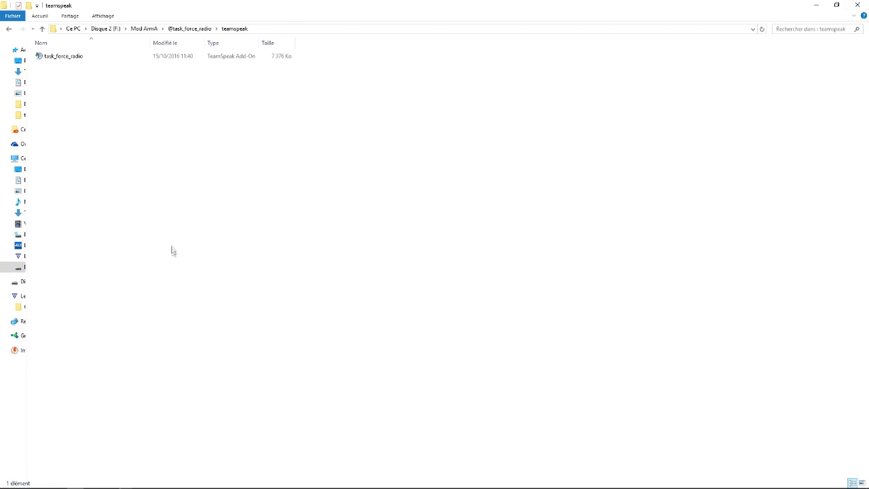
Step: Bring up the choice of applications for opening the task_force_radio TeamSpeak add-on file
{"action": "left_click", "coordinate": [46, 58]}
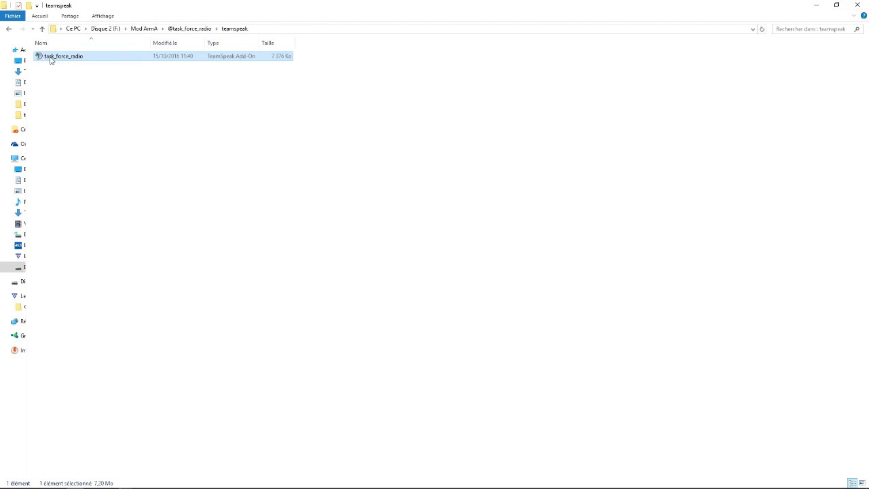
{"action": "left_click", "coordinate": [68, 76]}
{"action": "left_click", "coordinate": [67, 59]}
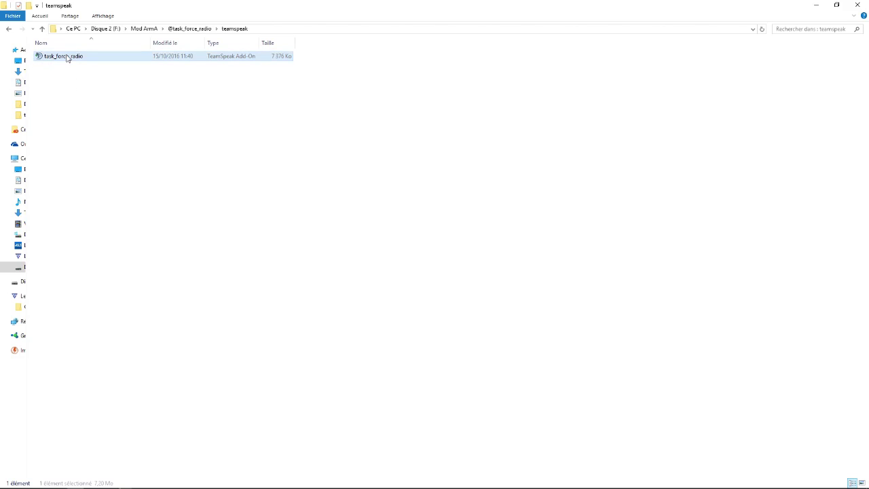
{"action": "right_click", "coordinate": [67, 59]}
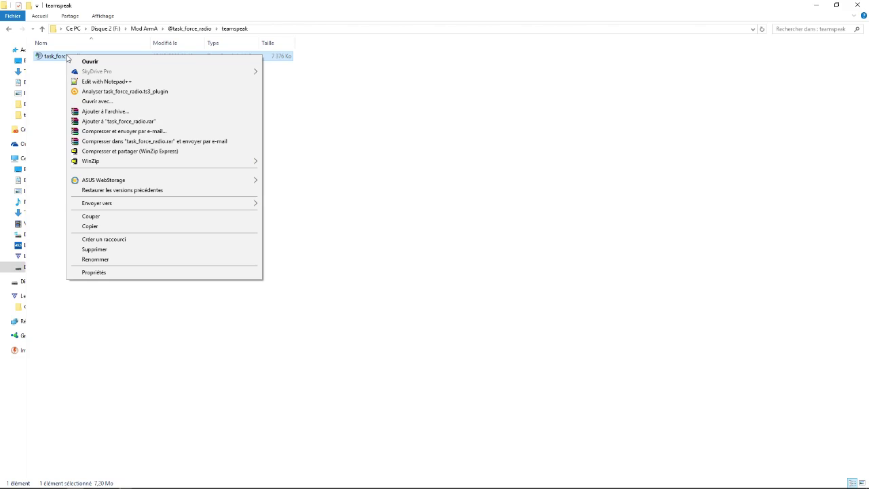
{"action": "left_click", "coordinate": [97, 101]}
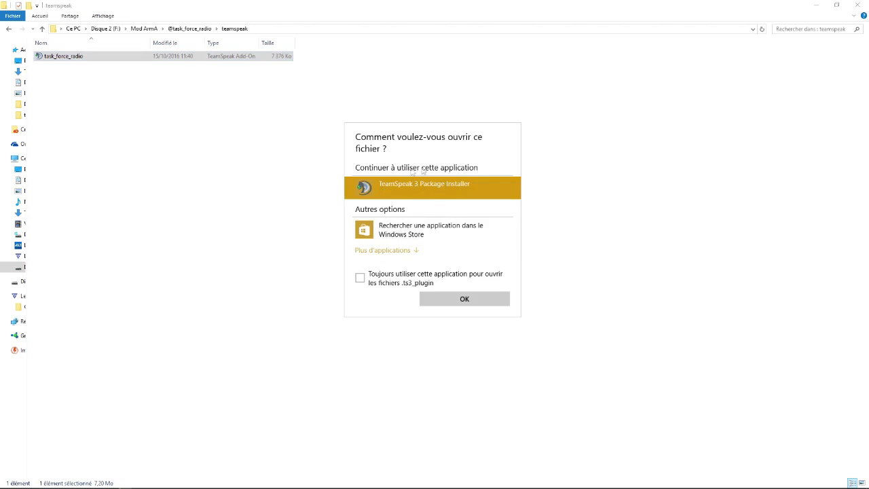
Step: Open the add-on file with package_inst from the TeamSpeak folder on Disque 2 (F:), browsing the PC for that application
{"action": "left_click", "coordinate": [390, 251]}
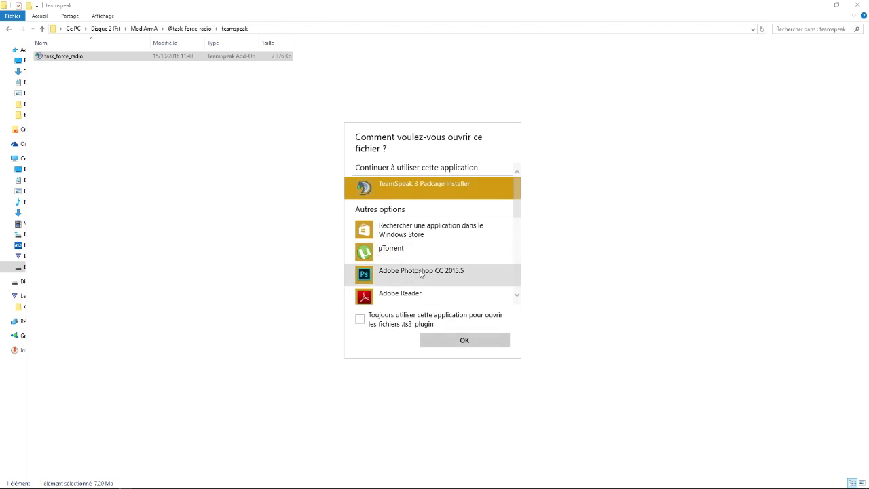
{"action": "scroll", "coordinate": [422, 274], "scroll_direction": "down", "scroll_amount": 5}
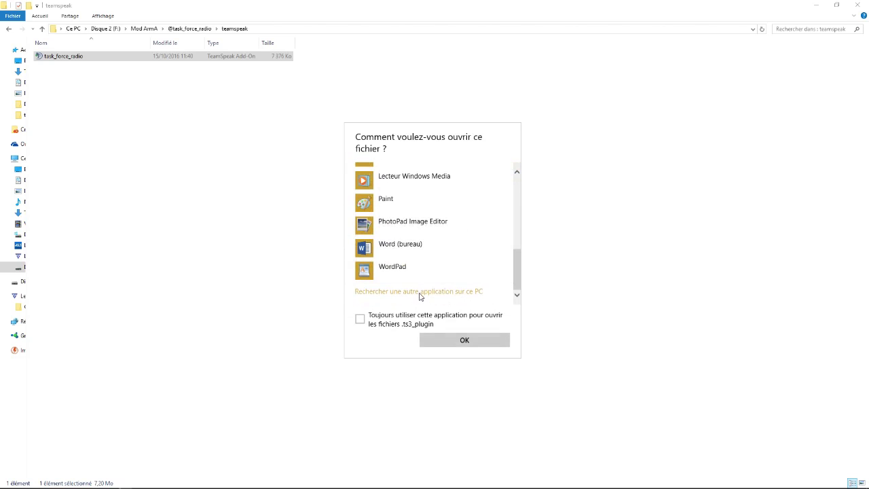
{"action": "left_click", "coordinate": [419, 291]}
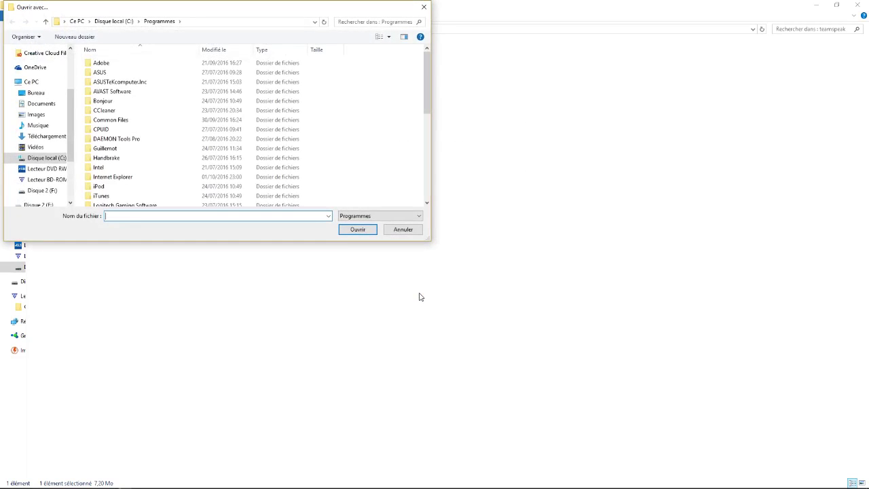
{"action": "left_click", "coordinate": [36, 192]}
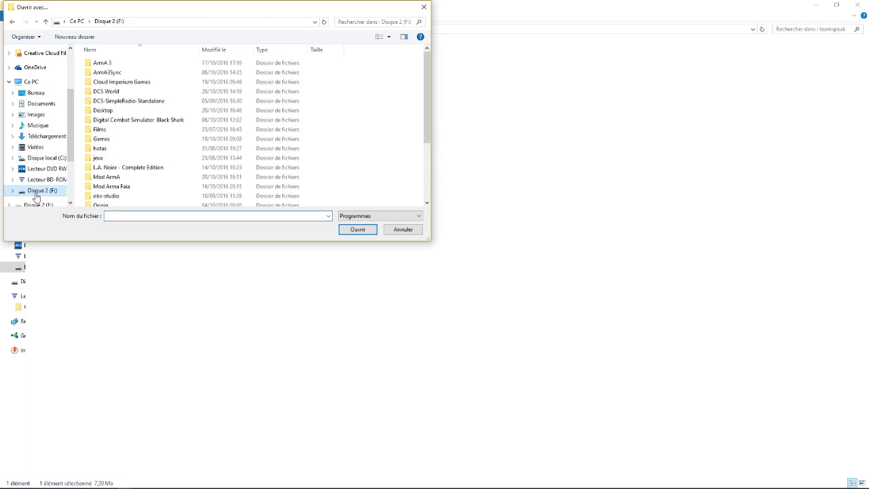
{"action": "scroll", "coordinate": [174, 161], "scroll_direction": "down", "scroll_amount": 4}
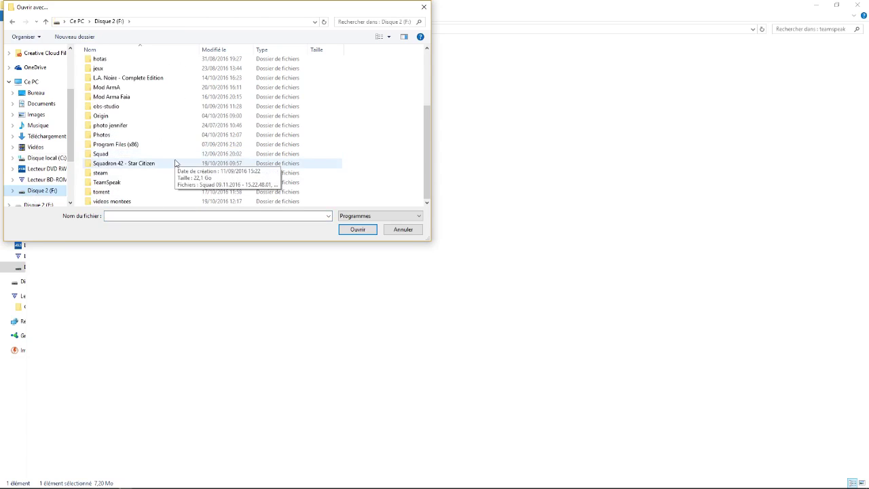
{"action": "double_click", "coordinate": [112, 182]}
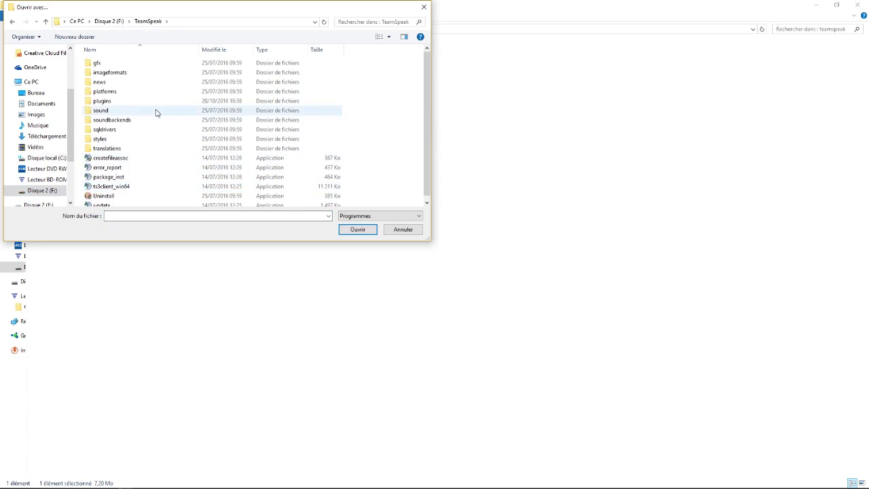
{"action": "scroll", "coordinate": [140, 160], "scroll_direction": "down", "scroll_amount": 1}
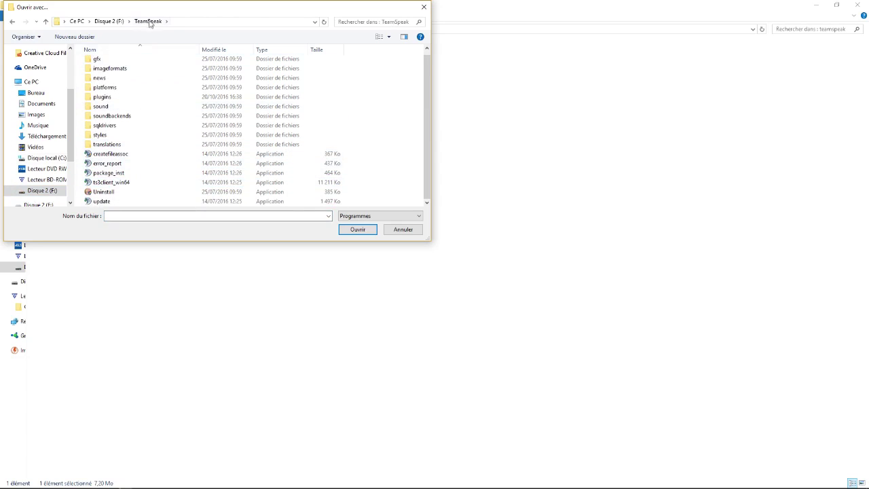
{"action": "left_click", "coordinate": [121, 175]}
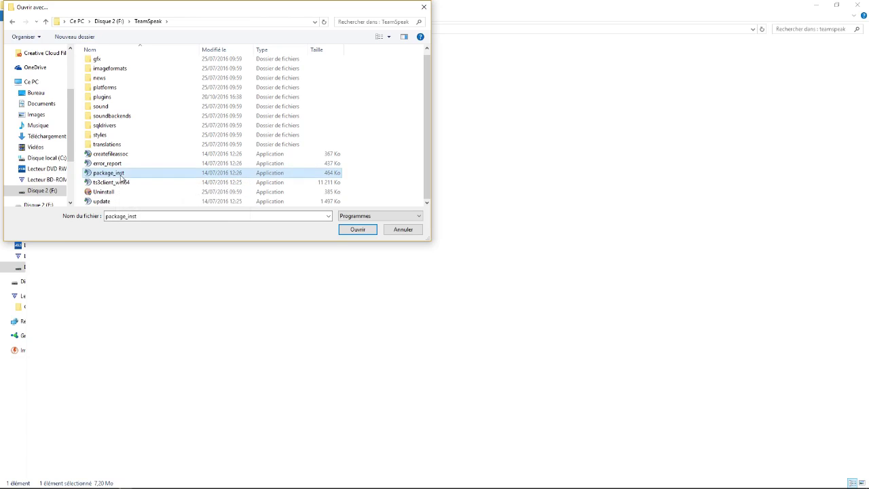
{"action": "left_click", "coordinate": [369, 233]}
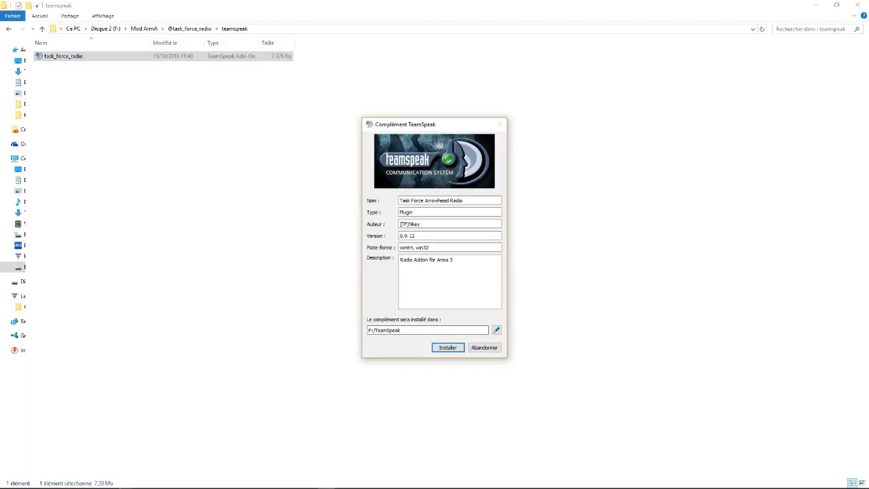
Step: Close the teamspeak folder window and select the TeamSpeak folder on Disque 2 (F:) as the add-on's install location
{"action": "left_click", "coordinate": [857, 6]}
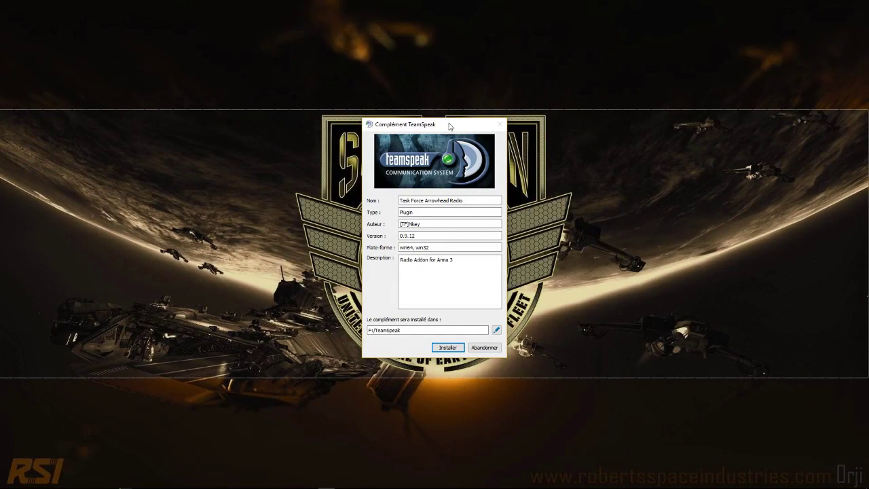
{"action": "left_click_drag", "start_coordinate": [449, 125], "coordinate": [396, 126]}
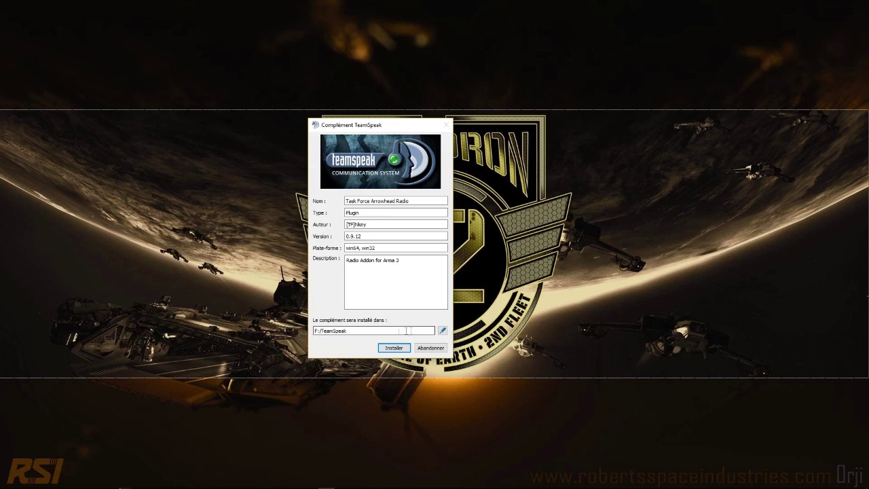
{"action": "left_click", "coordinate": [442, 330]}
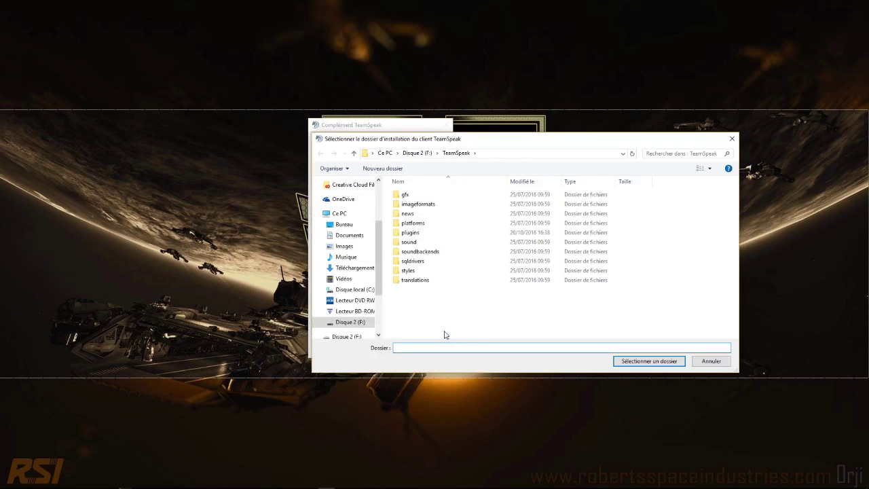
{"action": "left_click", "coordinate": [411, 153]}
{"action": "scroll", "coordinate": [442, 336], "scroll_direction": "down", "scroll_amount": 3}
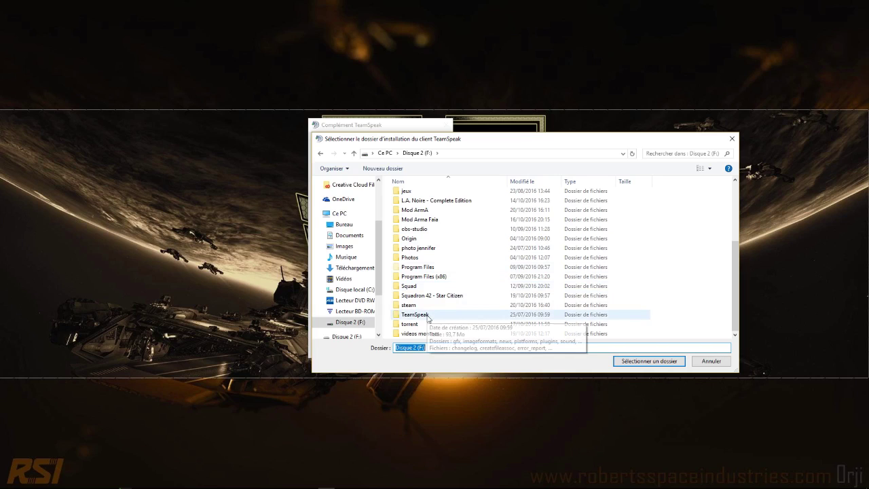
{"action": "left_click", "coordinate": [438, 316]}
{"action": "left_click", "coordinate": [631, 364]}
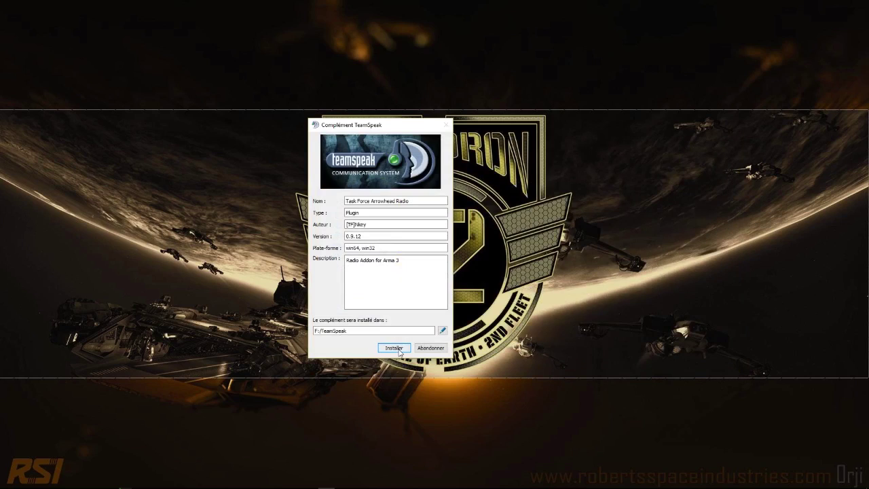
Step: Install the Task Force Arrowhead Radio 0.9.12 plugin, accept the trust warning and agree to activate it
{"action": "left_click", "coordinate": [395, 347]}
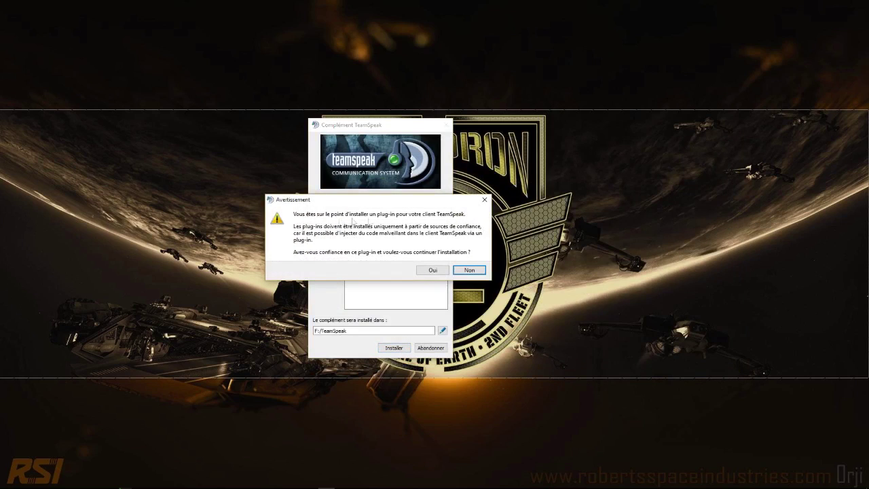
{"action": "left_click", "coordinate": [431, 270]}
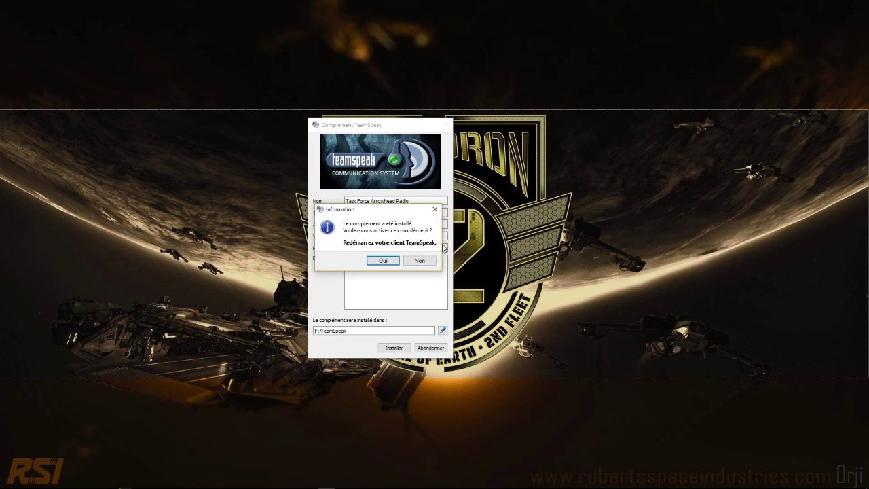
{"action": "left_click", "coordinate": [384, 261]}
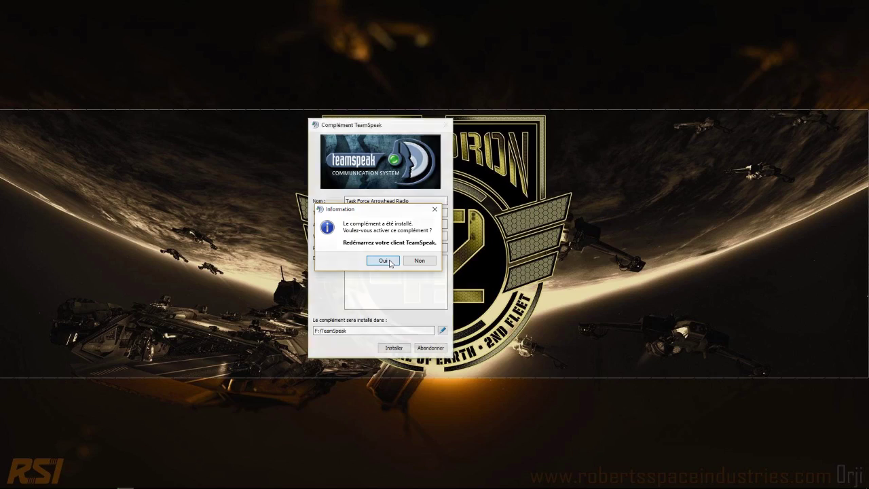
Step: Switch to TeamSpeak 3, connect to the bookmarked Faiavan Voice Server and join its AFK channel
{"action": "mouse_move", "coordinate": [302, 486]}
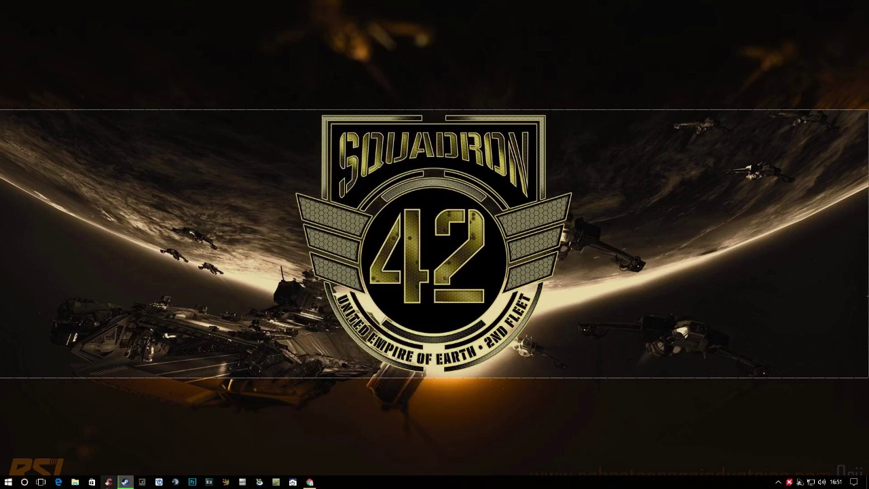
{"action": "left_click", "coordinate": [175, 482]}
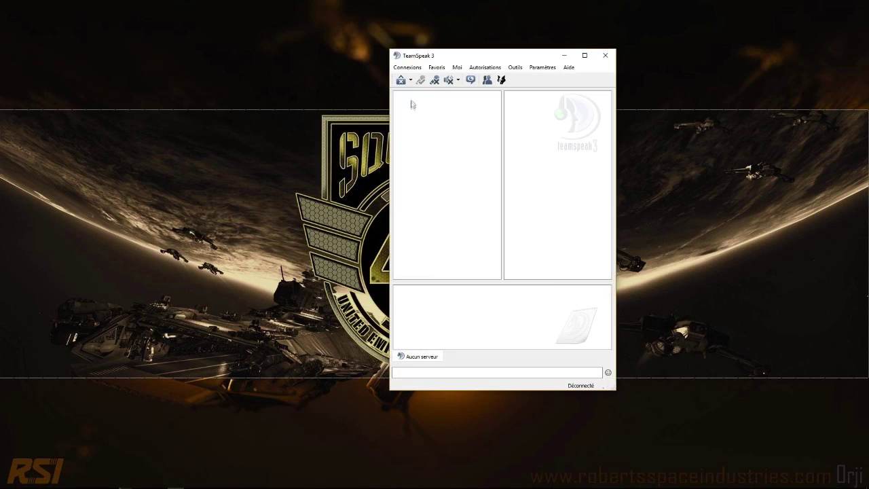
{"action": "left_click", "coordinate": [438, 69]}
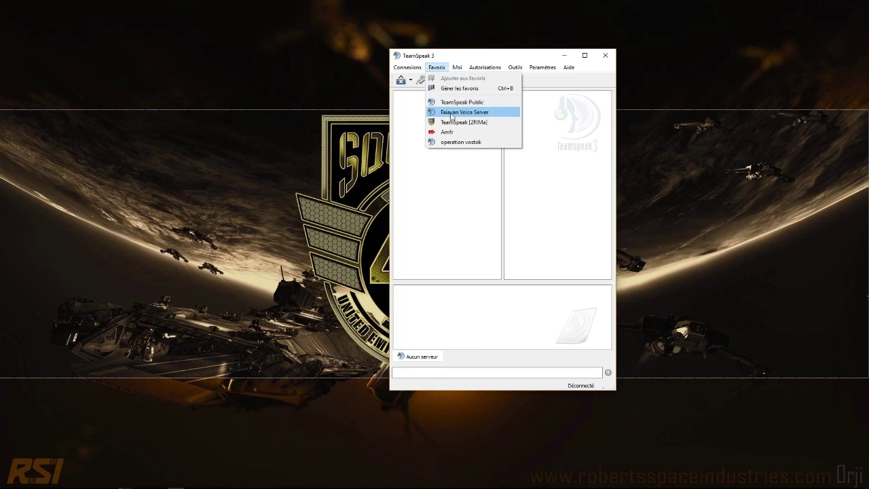
{"action": "left_click", "coordinate": [452, 114]}
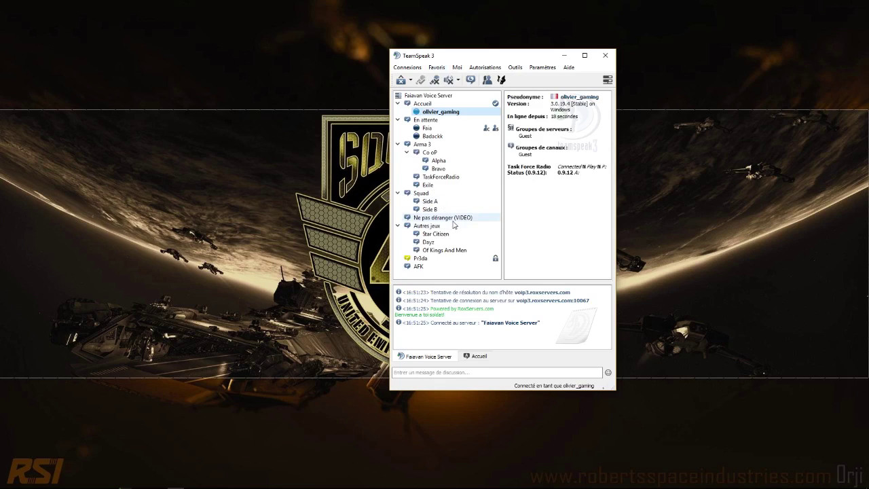
{"action": "double_click", "coordinate": [428, 268]}
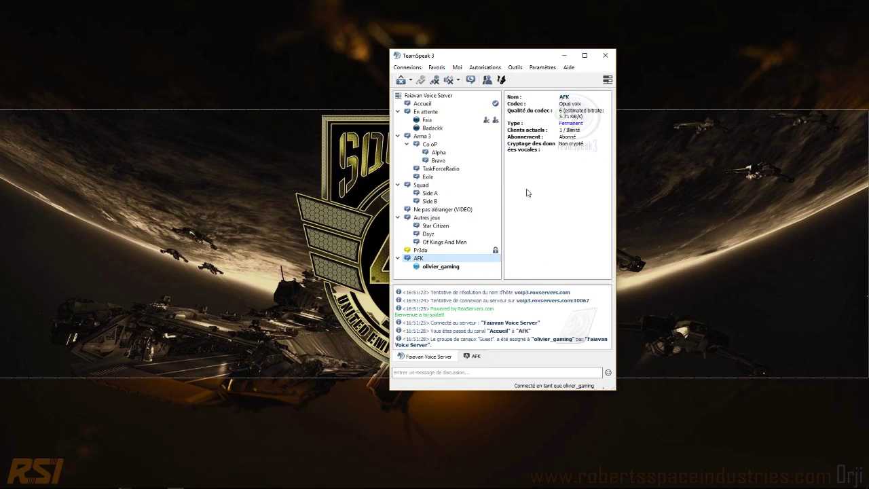
Step: Make sure the Task Force Arma 3 Radio and TeamSpeak 3 control plugin plug-ins are enabled, and close TeamSpeak
{"action": "left_click", "coordinate": [533, 68]}
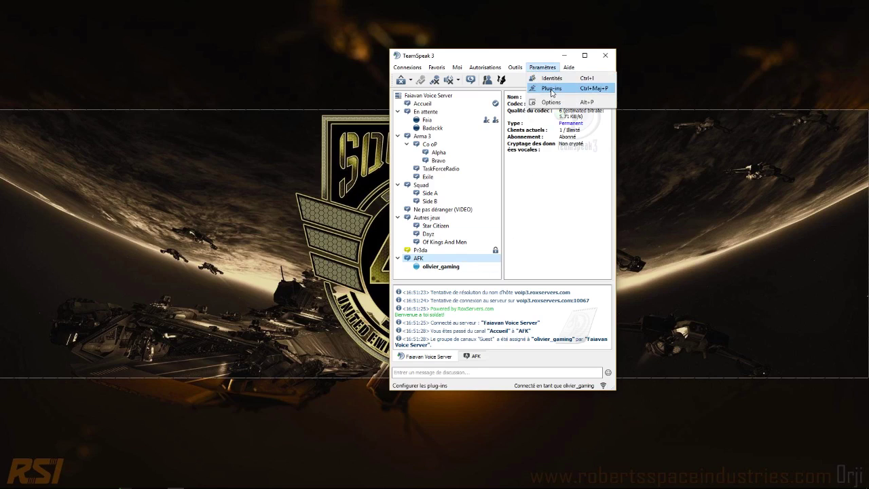
{"action": "left_click", "coordinate": [551, 89]}
{"action": "left_click", "coordinate": [382, 167]}
{"action": "left_click", "coordinate": [382, 175]}
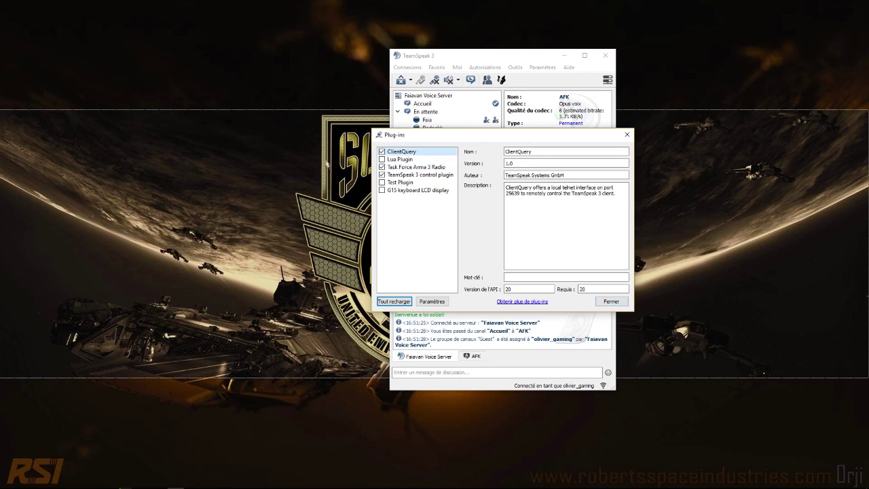
{"action": "left_click", "coordinate": [609, 301]}
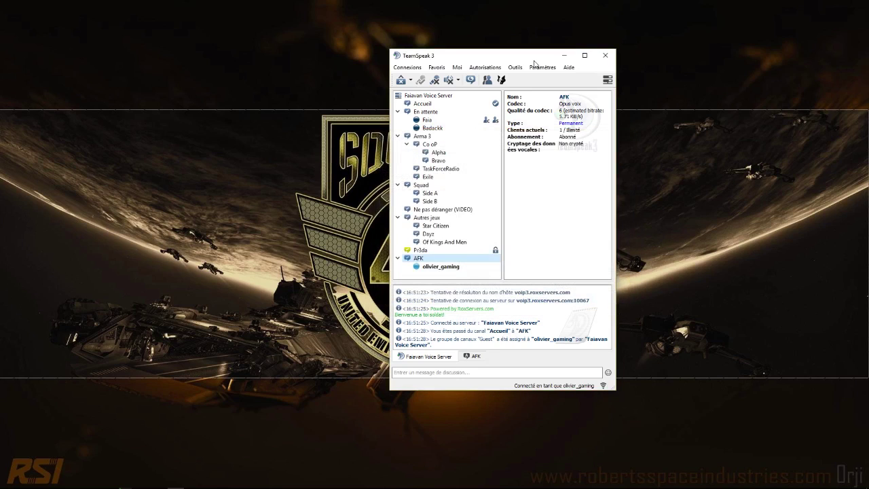
{"action": "left_click", "coordinate": [604, 58]}
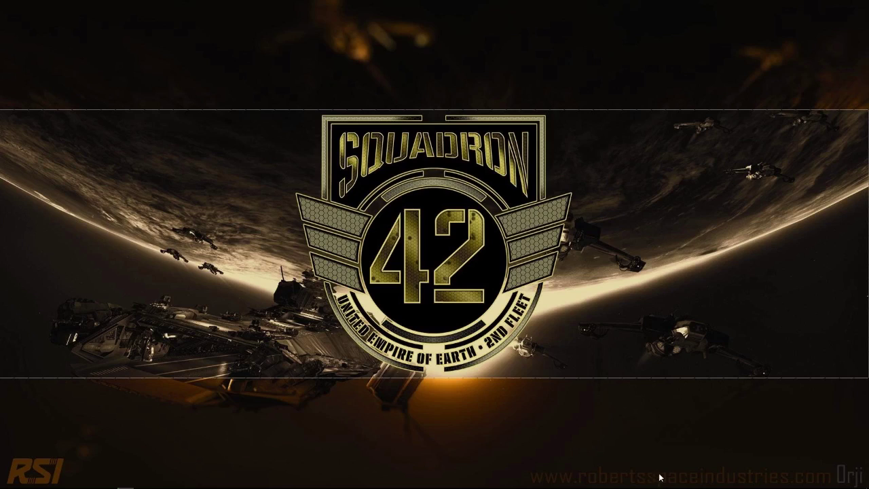
Step: Launch Arma 3 from the Steam library and display the list of mods in its launcher
{"action": "mouse_move", "coordinate": [671, 487]}
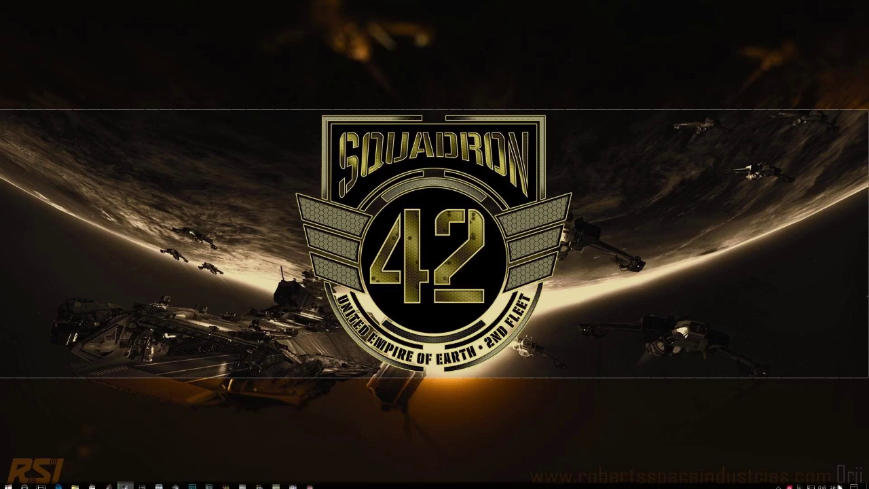
{"action": "left_click", "coordinate": [777, 482]}
{"action": "left_click", "coordinate": [787, 432]}
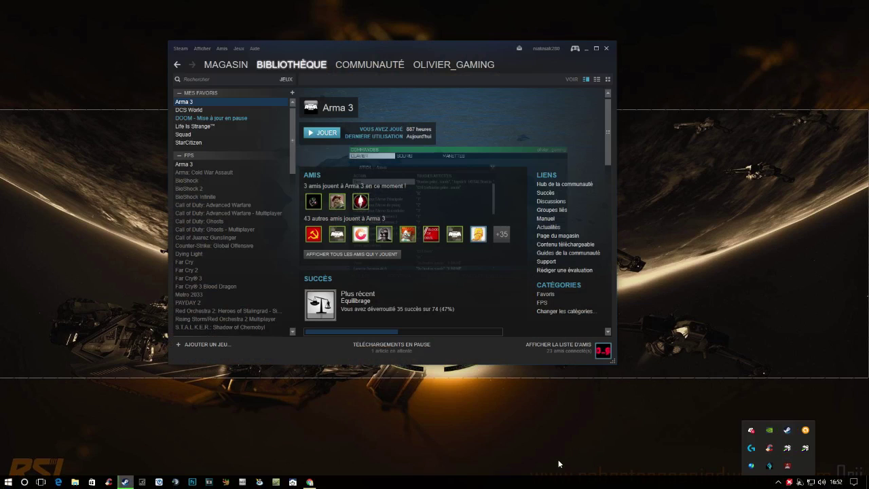
{"action": "left_click", "coordinate": [321, 132]}
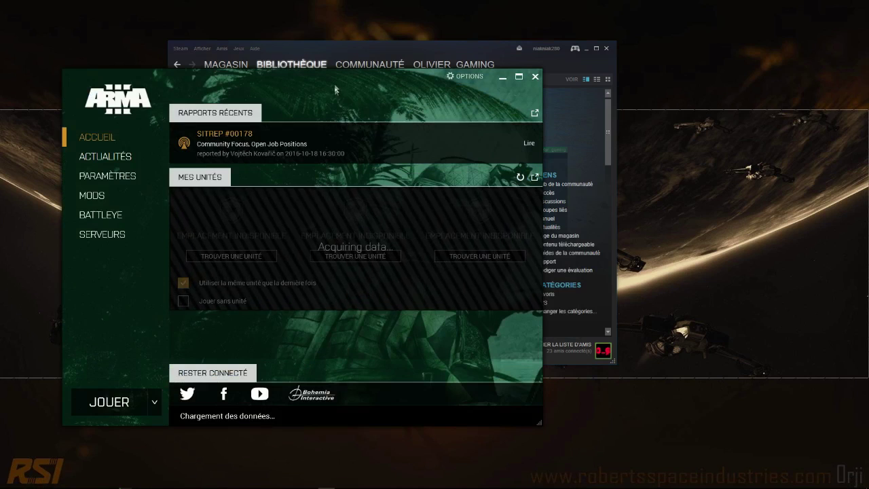
{"action": "left_click_drag", "start_coordinate": [340, 90], "coordinate": [444, 114]}
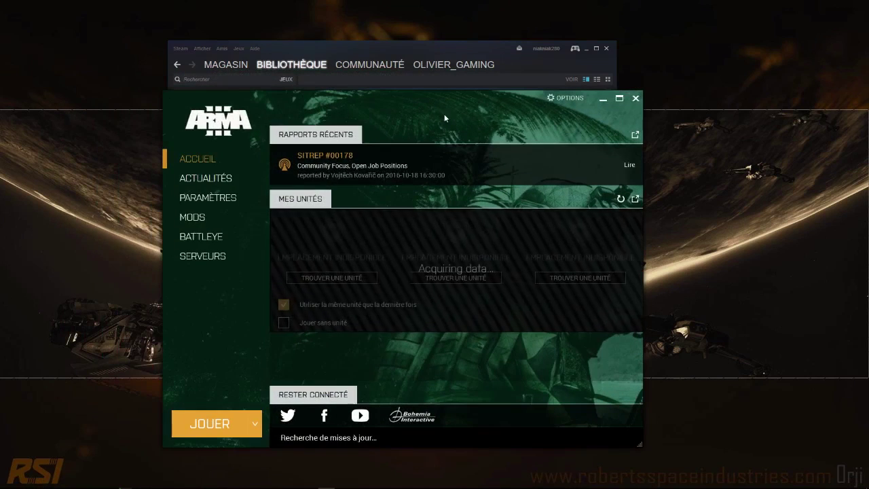
{"action": "left_click", "coordinate": [204, 219]}
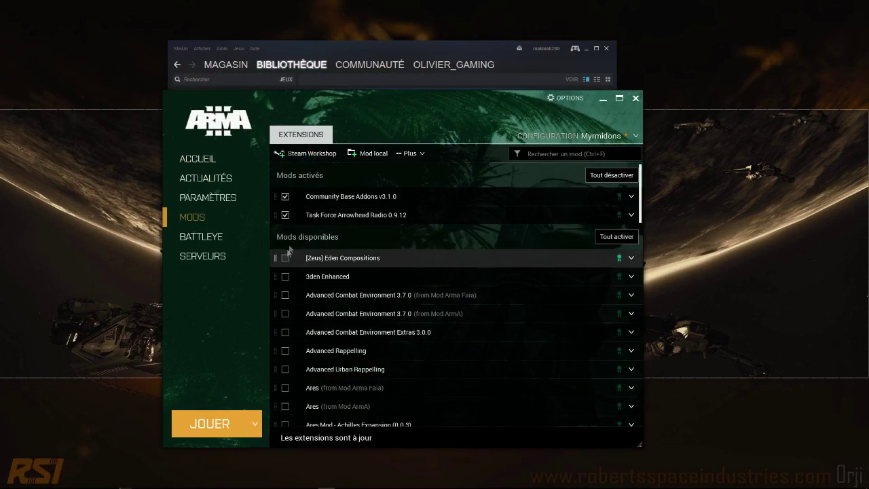
Step: Deactivate the Task Force Arrowhead Radio 0.9.12 mod and reactivate it from the list of available mods
{"action": "left_click", "coordinate": [285, 215]}
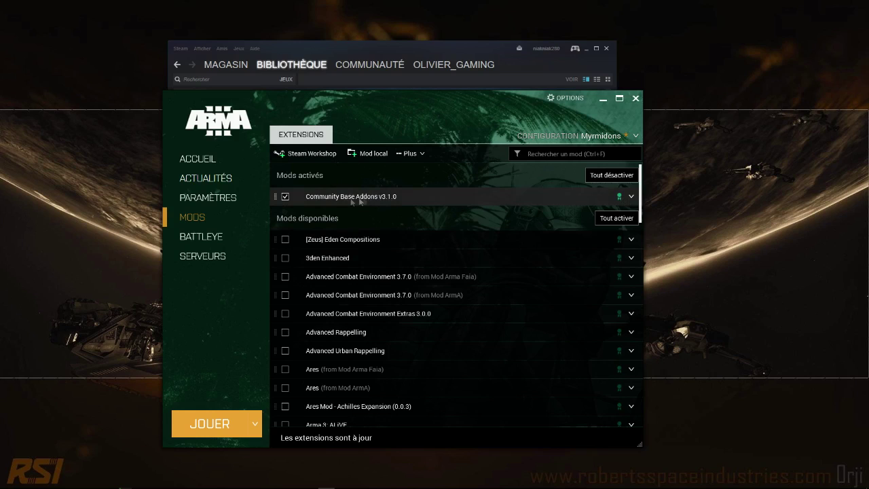
{"action": "scroll", "coordinate": [435, 196], "scroll_direction": "down", "scroll_amount": 10}
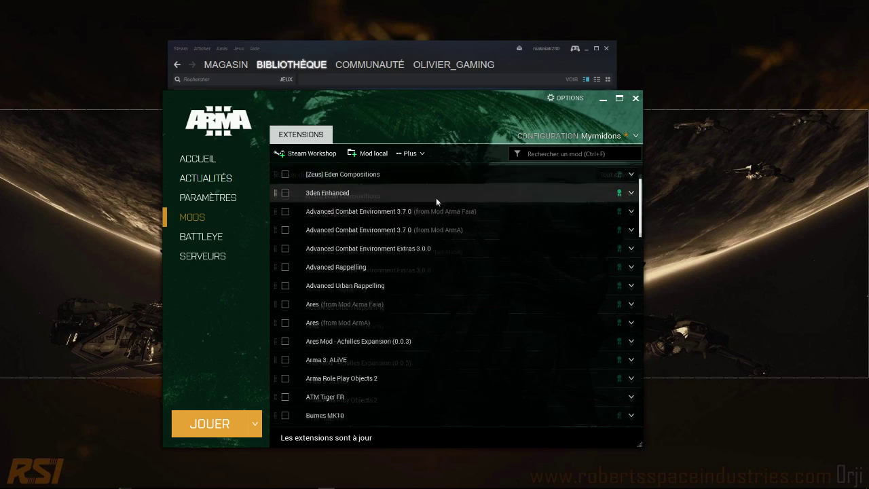
{"action": "scroll", "coordinate": [439, 226], "scroll_direction": "down", "scroll_amount": 10}
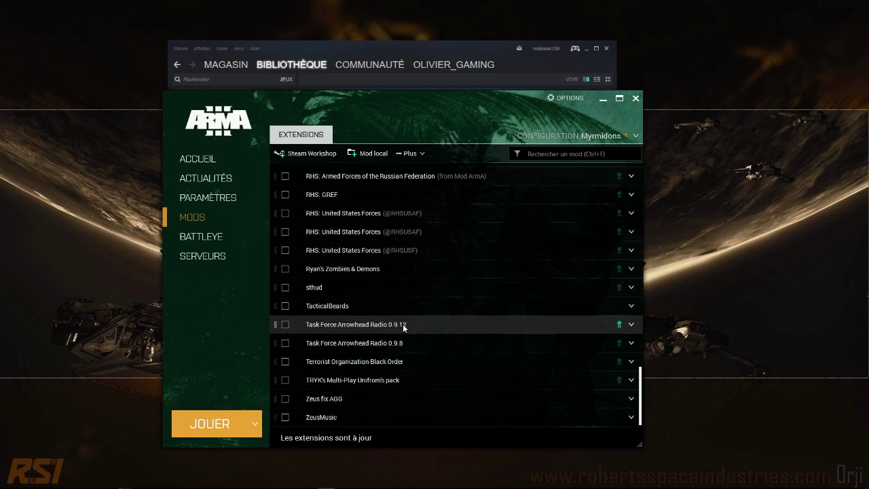
{"action": "left_click", "coordinate": [286, 324]}
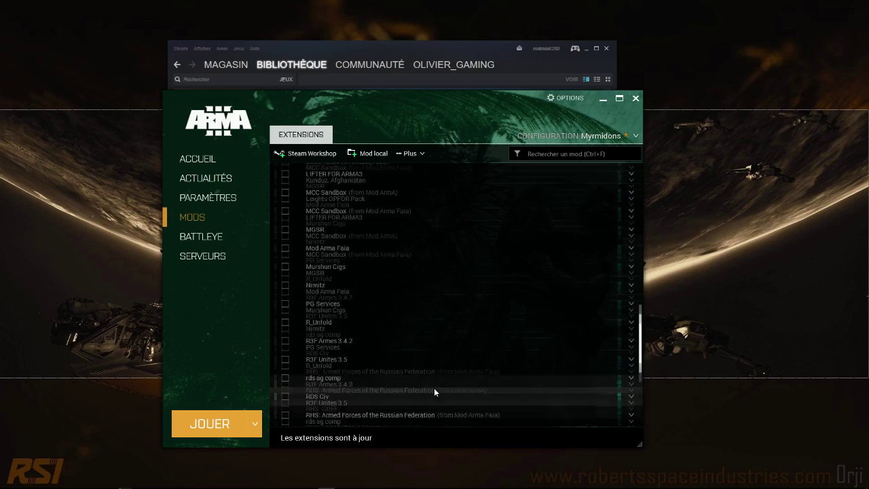
{"action": "scroll", "coordinate": [630, 233], "scroll_direction": "up", "scroll_amount": 5}
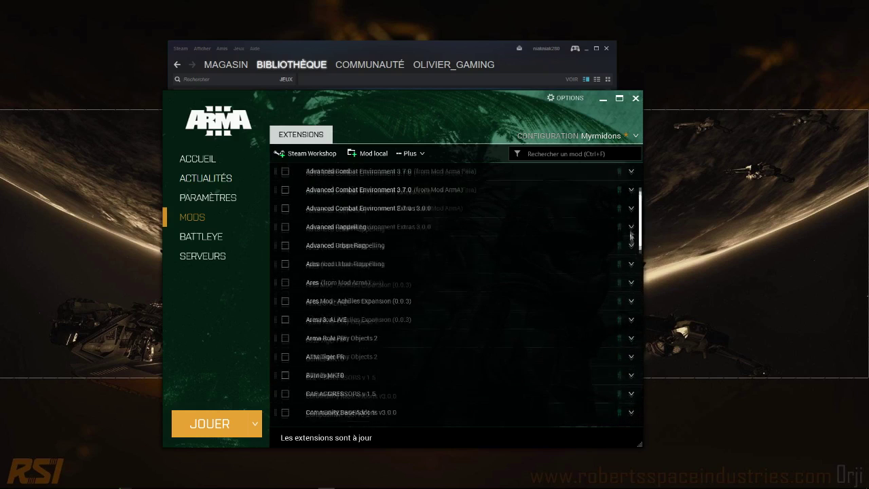